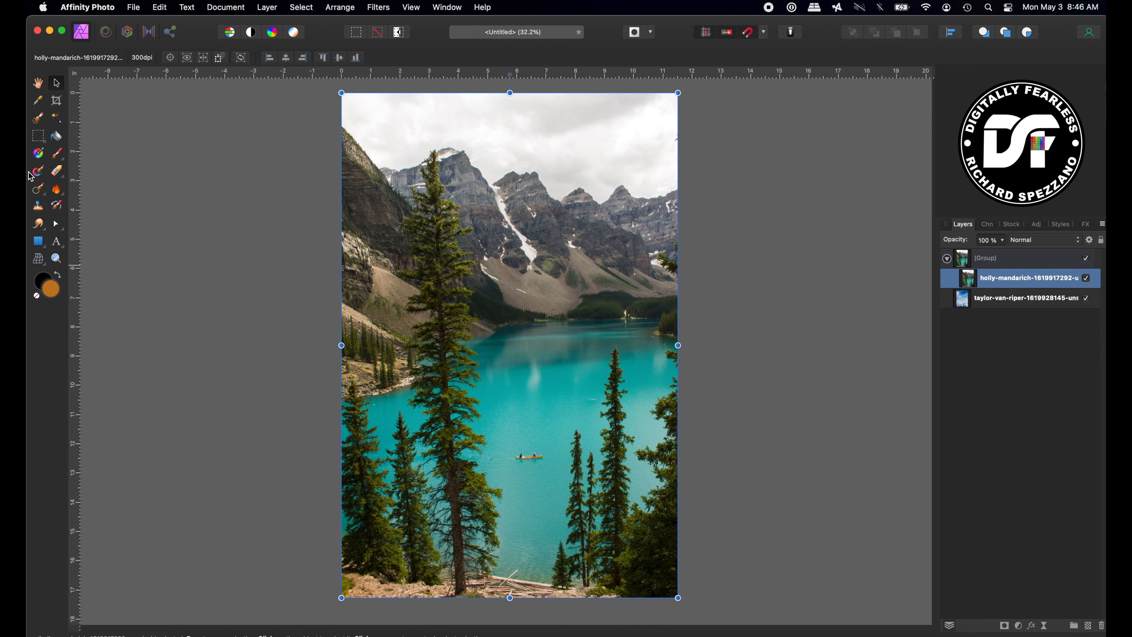
- Draw an orange rectangle about 14 in wide covering the full lake photo inside the group and set its blend mode to Overlay
{"action": "left_click", "coordinate": [38, 244]}
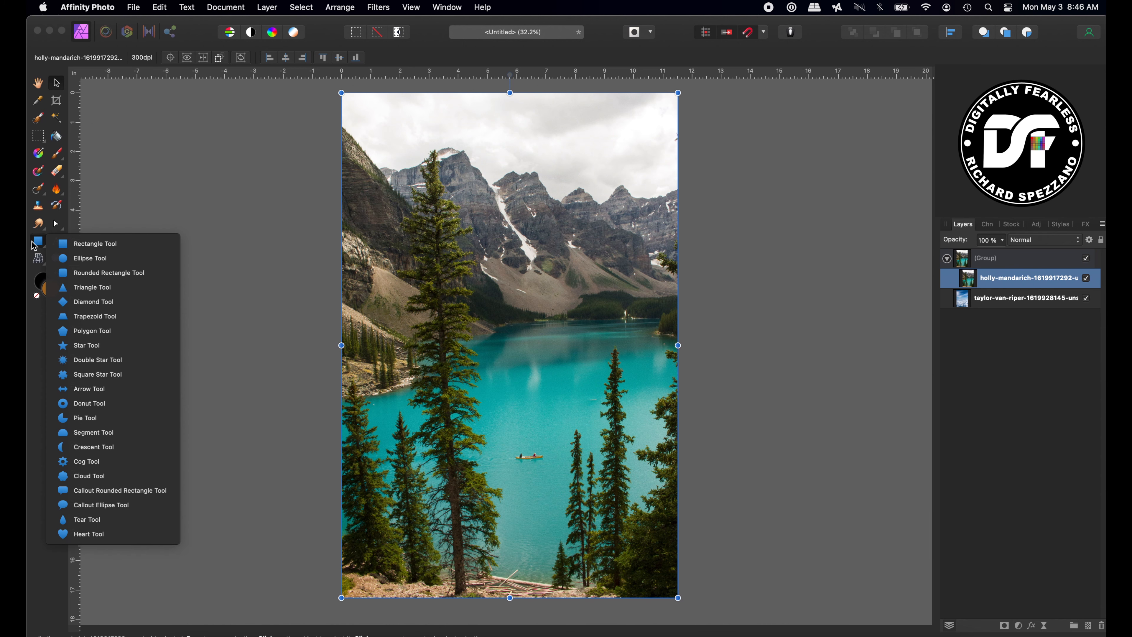
{"action": "left_click", "coordinate": [59, 246]}
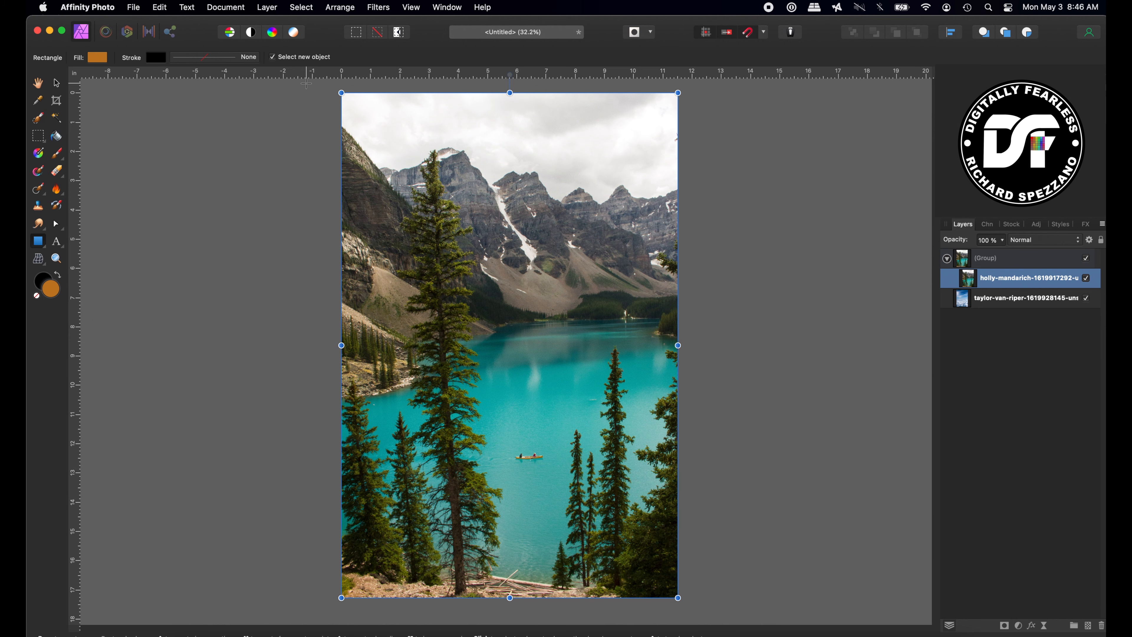
{"action": "mouse_move", "coordinate": [309, 93]}
{"action": "left_mouse_down"}
{"action": "mouse_move", "coordinate": [719, 579]}
{"action": "mouse_move", "coordinate": [720, 597]}
{"action": "left_mouse_up"}
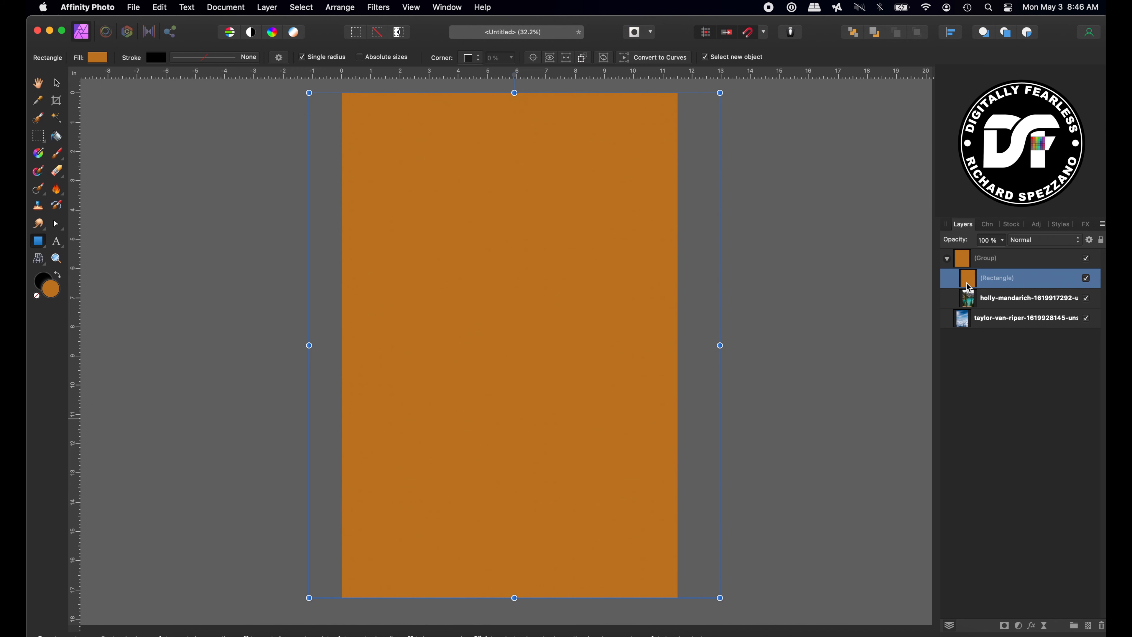
{"action": "left_click", "coordinate": [1034, 241]}
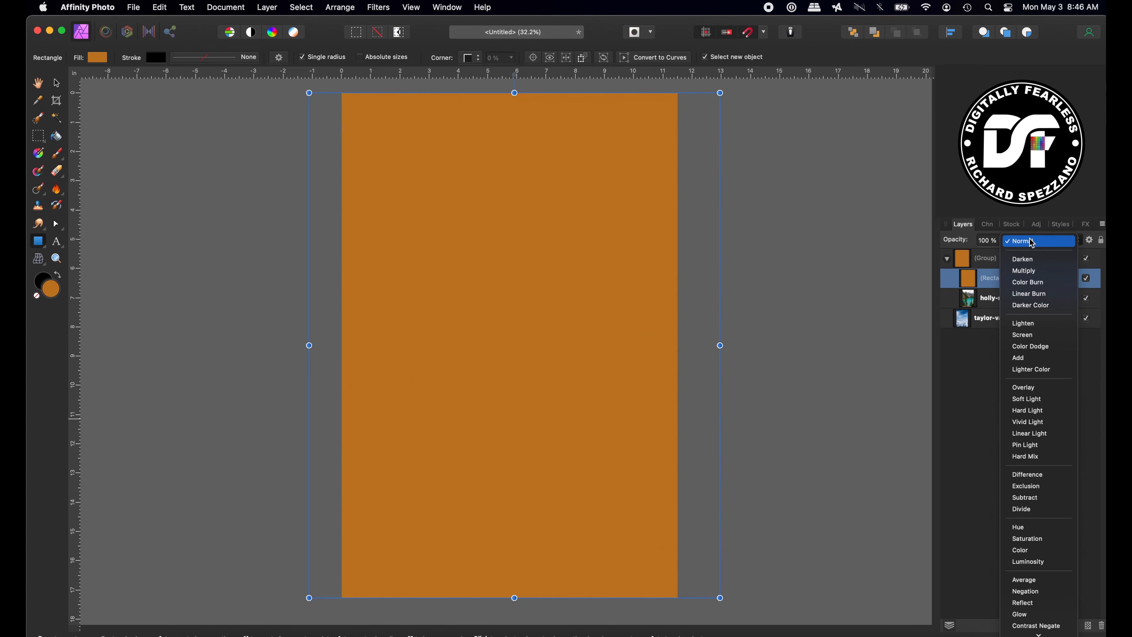
{"action": "key", "text": "Escape"}
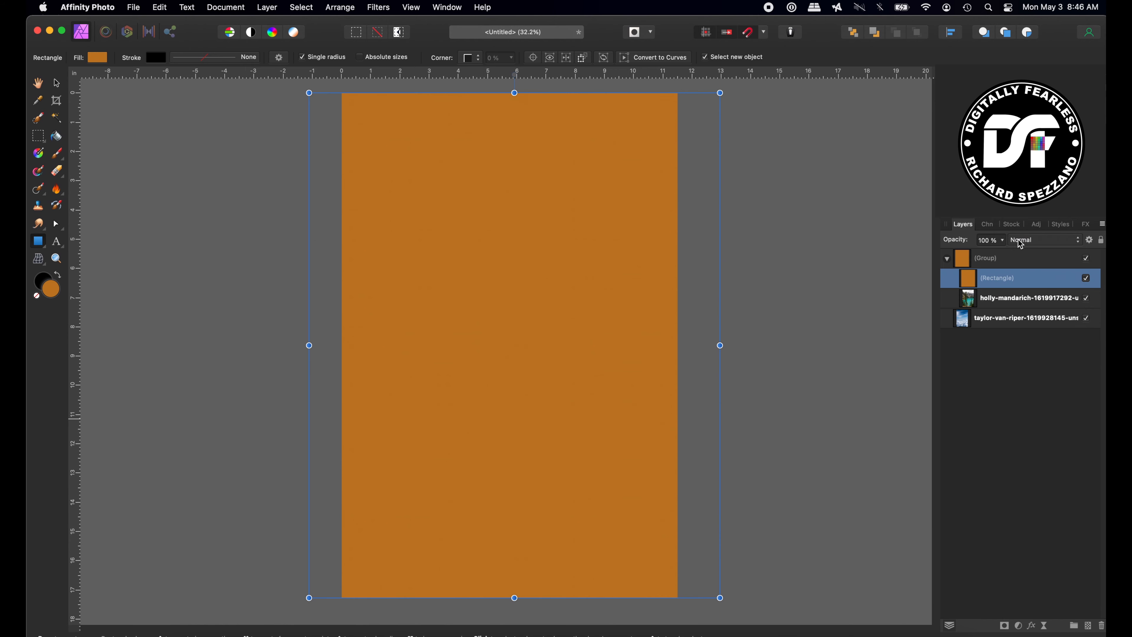
{"action": "left_click", "coordinate": [1021, 243]}
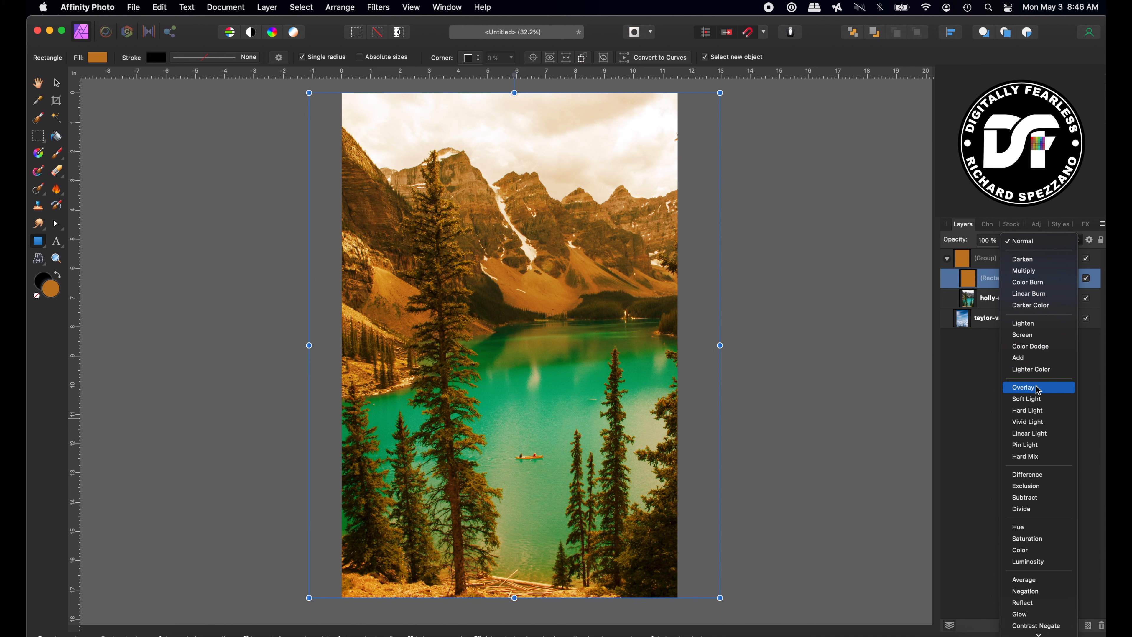
{"action": "left_click", "coordinate": [1039, 388]}
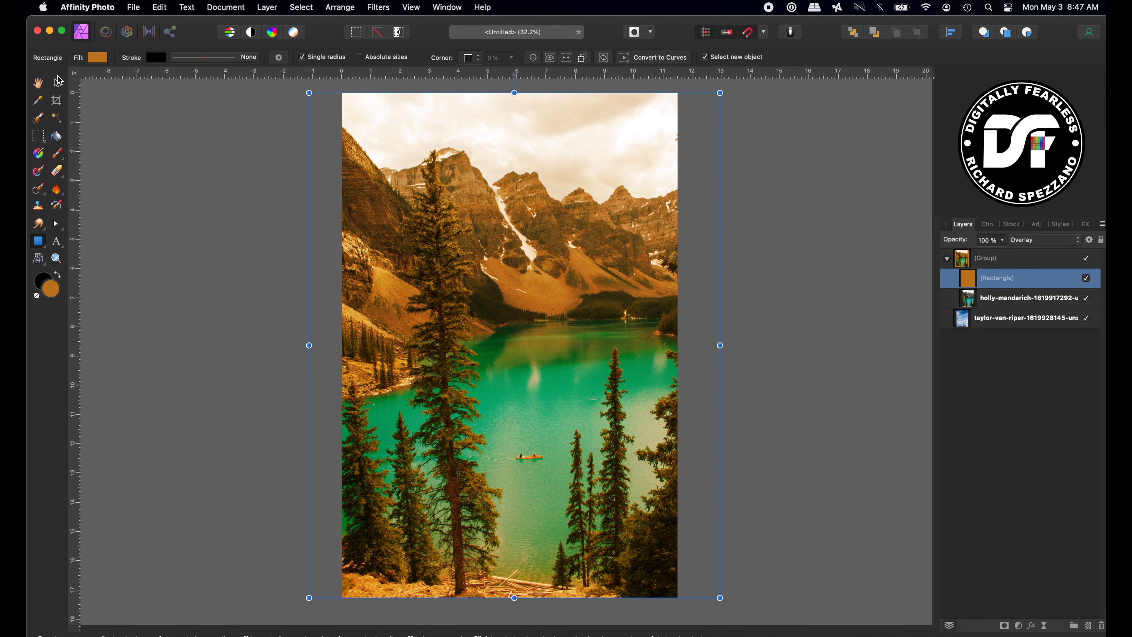
- Hide the orange rectangle and mask out the lake photo's cloudy sky from an inverted Flood Select selection, leaving nothing selected
{"action": "left_click", "coordinate": [1087, 278]}
{"action": "left_click", "coordinate": [983, 299]}
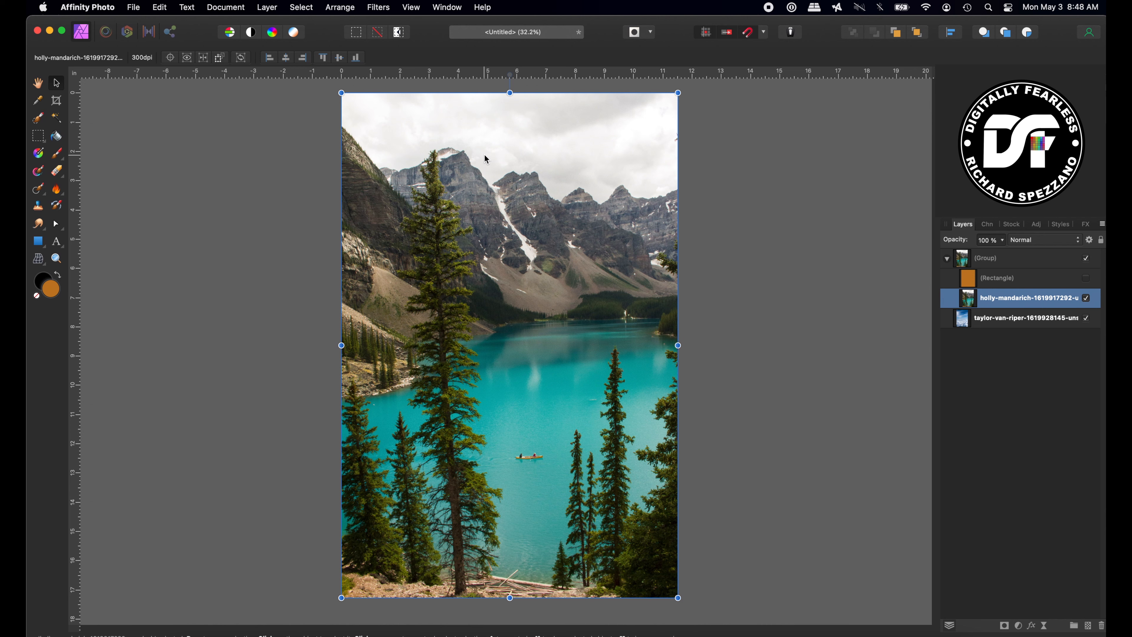
{"action": "key", "text": "w"}
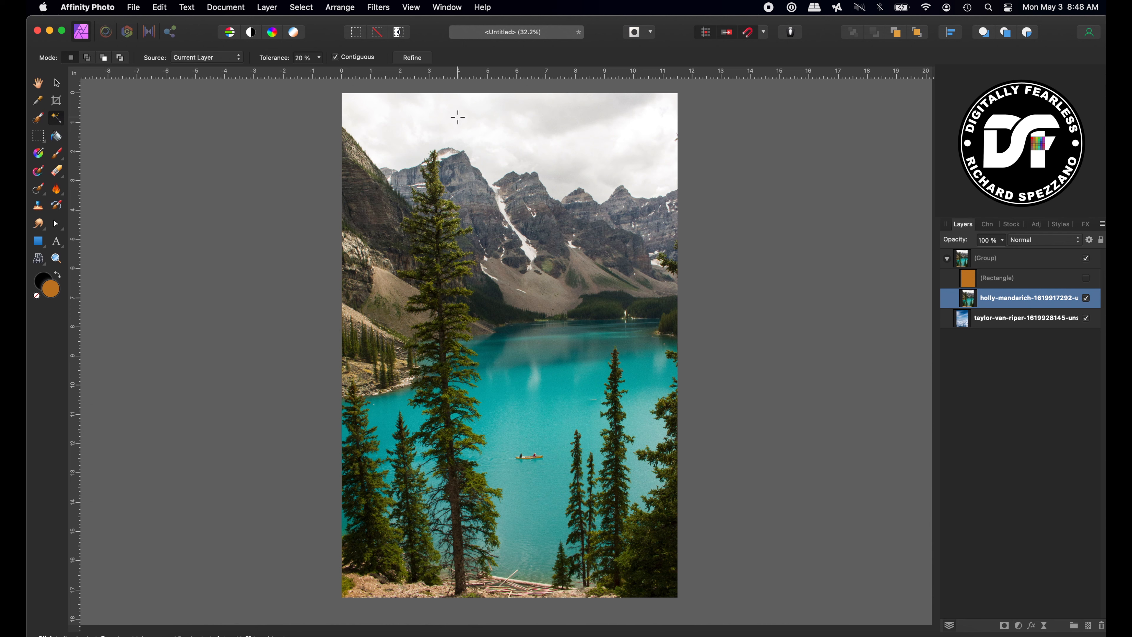
{"action": "left_click", "coordinate": [458, 117]}
{"action": "left_click", "coordinate": [303, 7]}
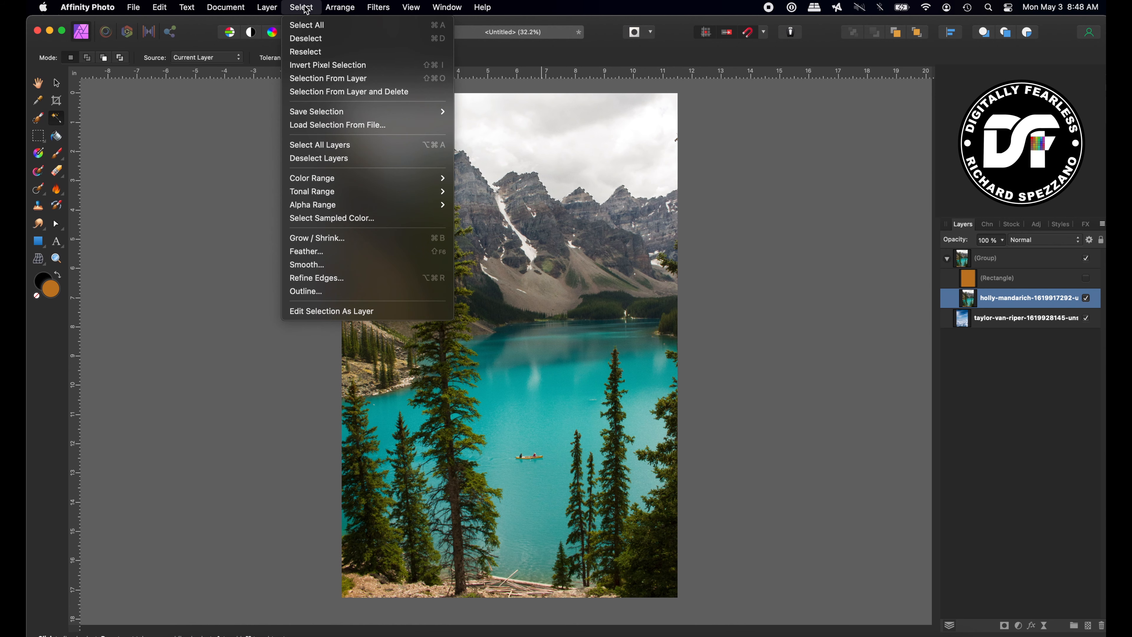
{"action": "left_click", "coordinate": [307, 65]}
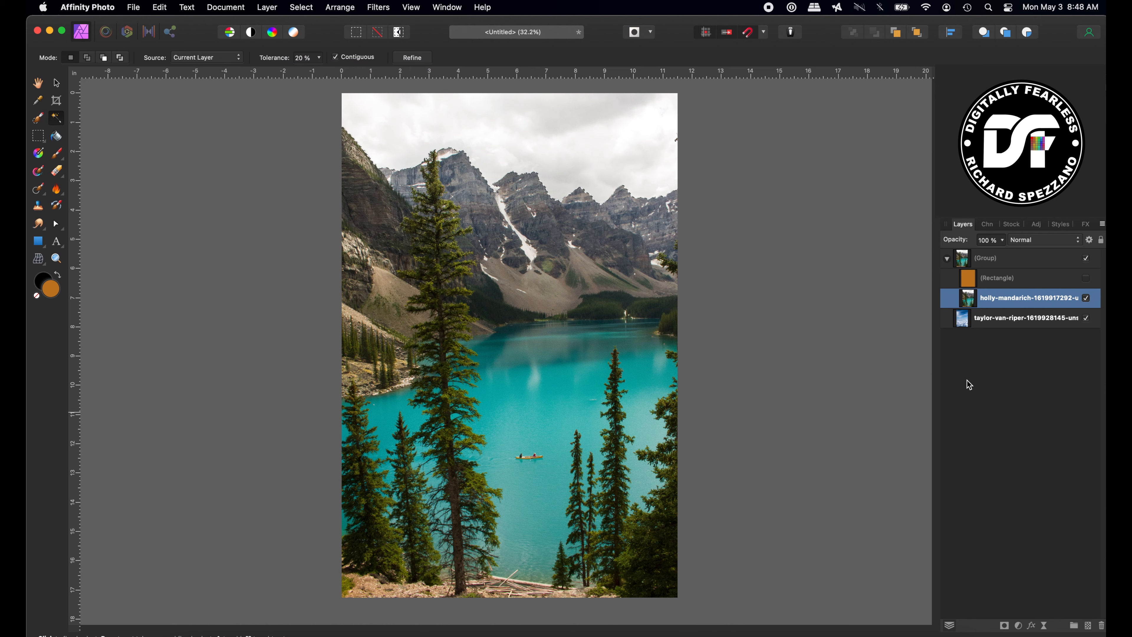
{"action": "left_click", "coordinate": [1004, 625]}
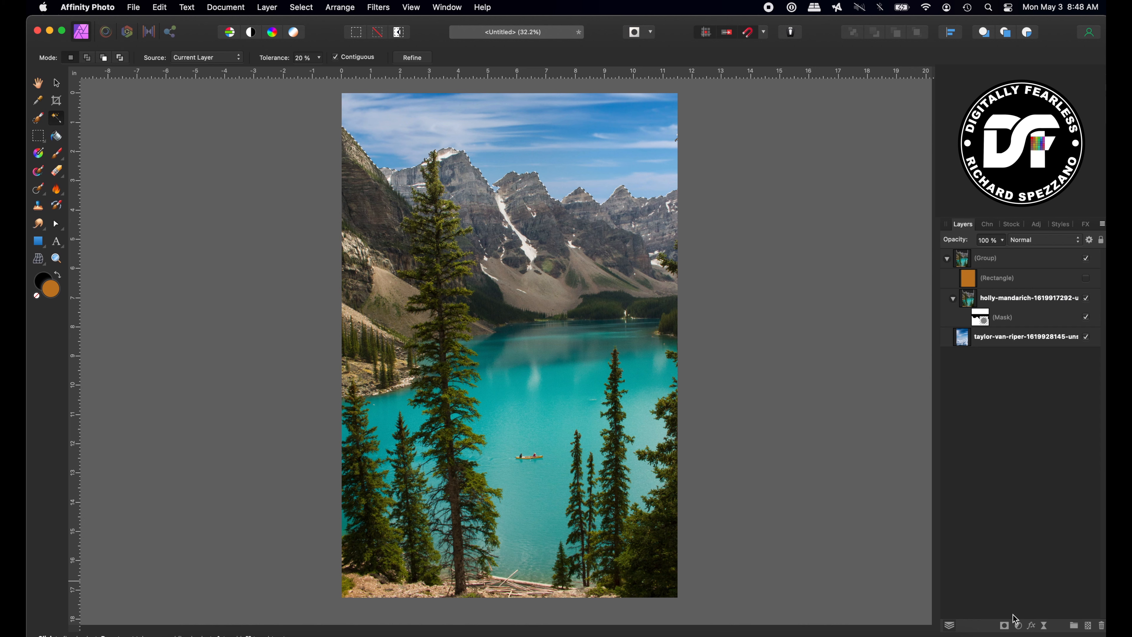
{"action": "key", "text": "super+d"}
- Show the rectangle layer again and change its fill colour to teal
{"action": "left_click", "coordinate": [1086, 277]}
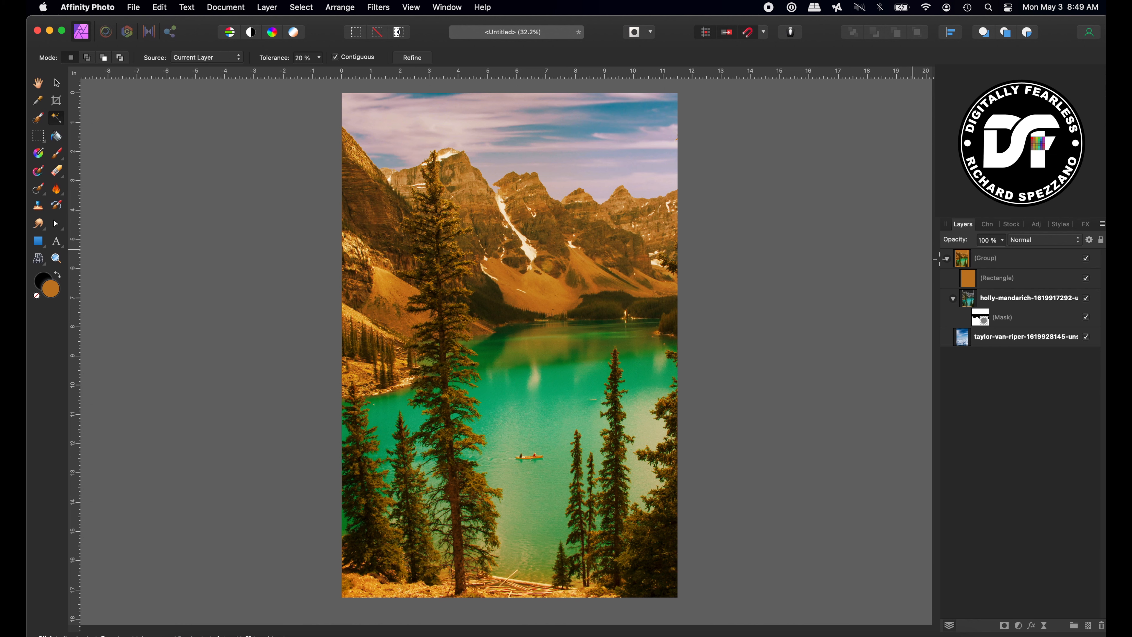
{"action": "left_click", "coordinate": [1006, 271]}
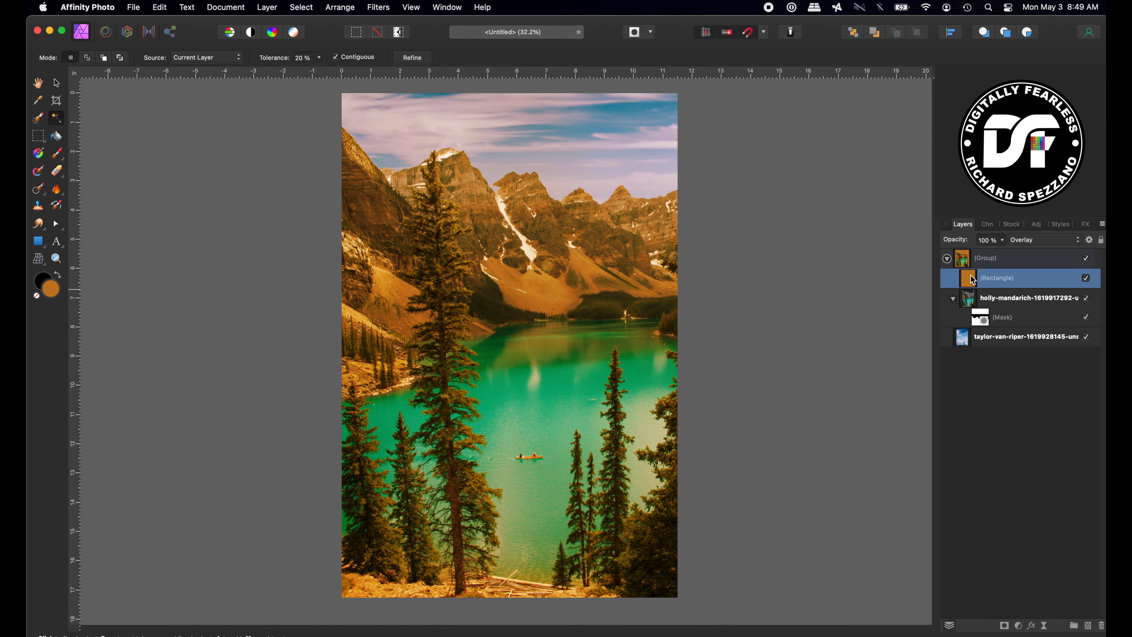
{"action": "scroll", "coordinate": [973, 280], "scroll_direction": "up", "scroll_amount": 1}
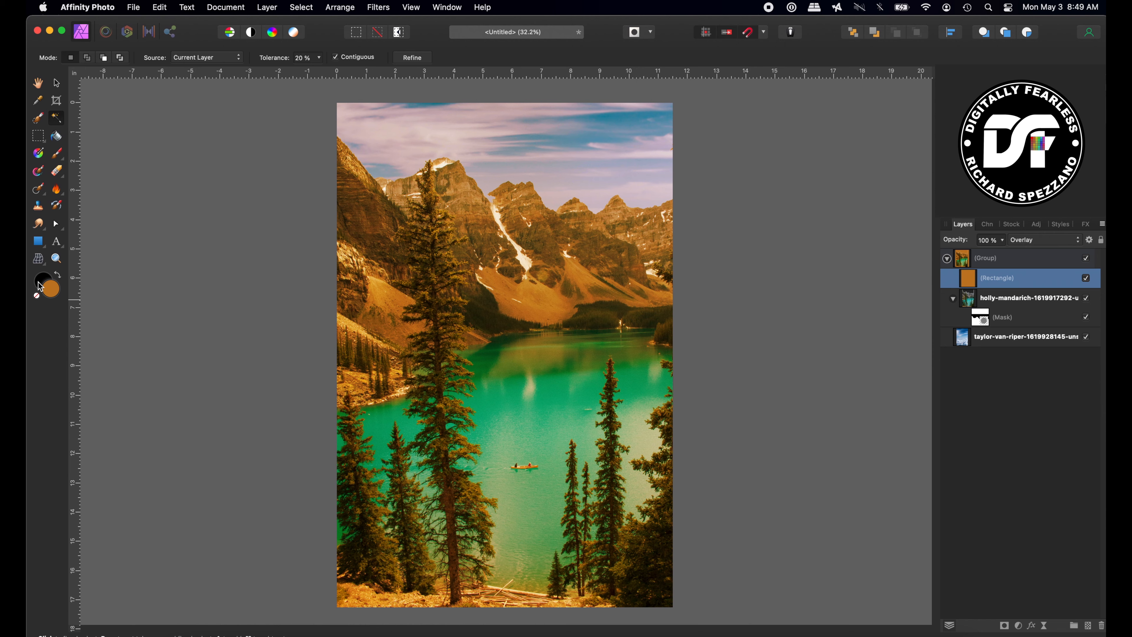
{"action": "double_click", "coordinate": [51, 290]}
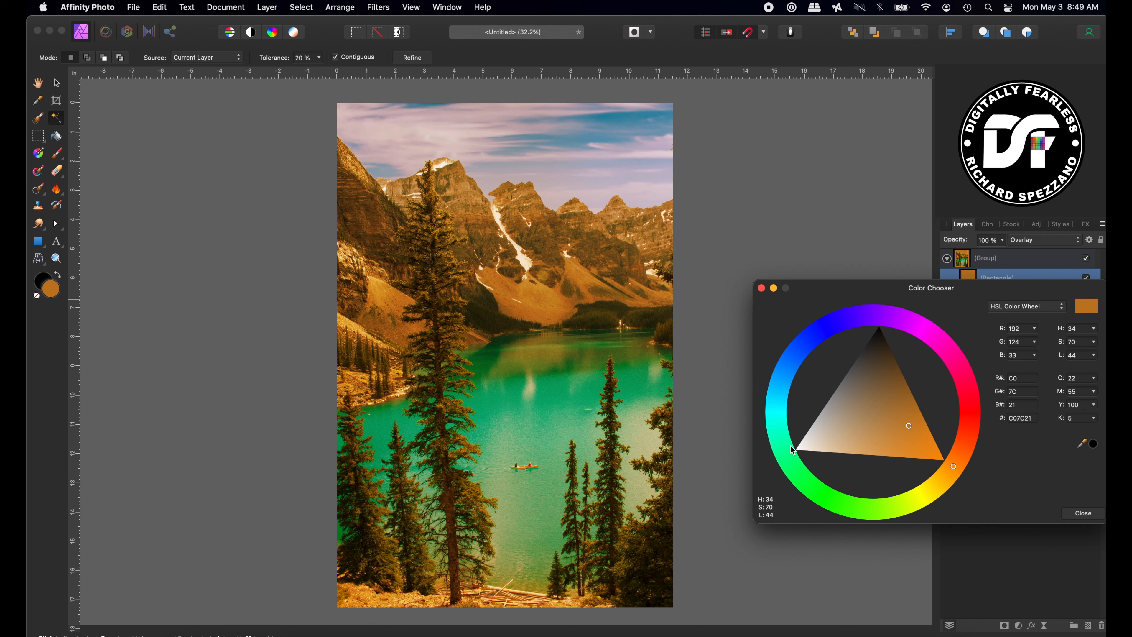
{"action": "left_click", "coordinate": [772, 411]}
{"action": "key", "text": "Return"}
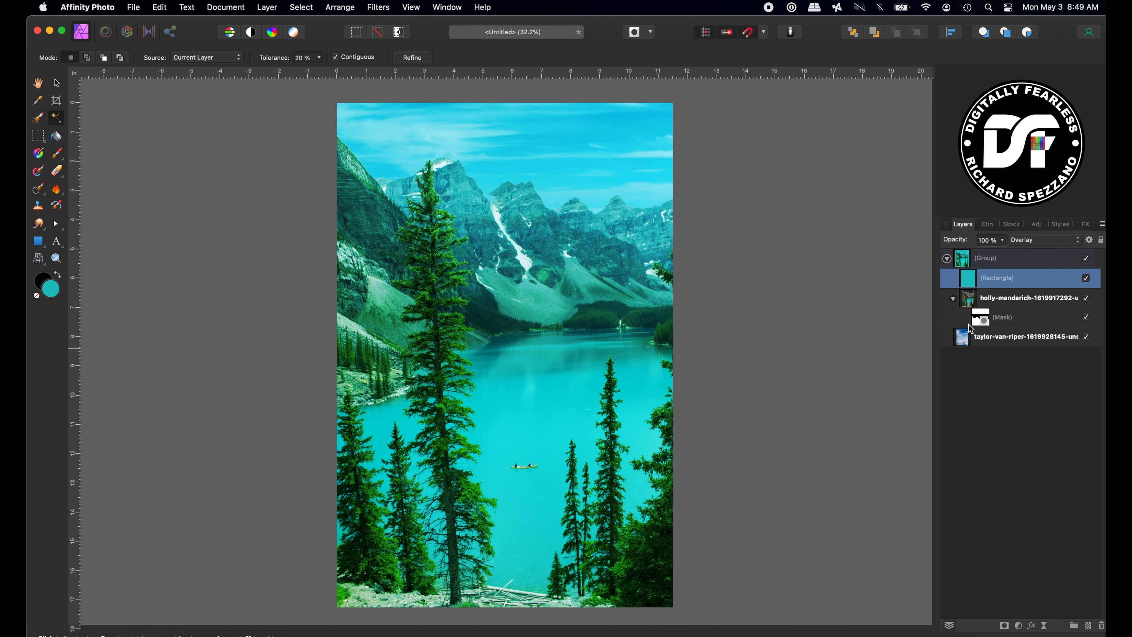
- Collapse the group and change its blend mode to Normal
{"action": "left_click", "coordinate": [992, 258]}
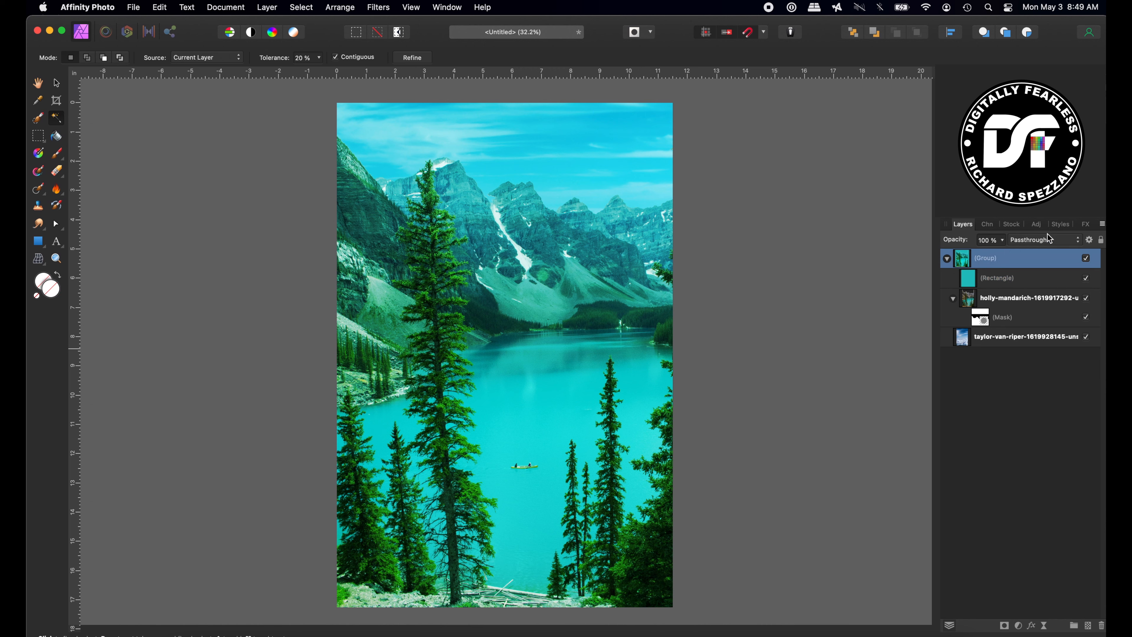
{"action": "left_click", "coordinate": [977, 271]}
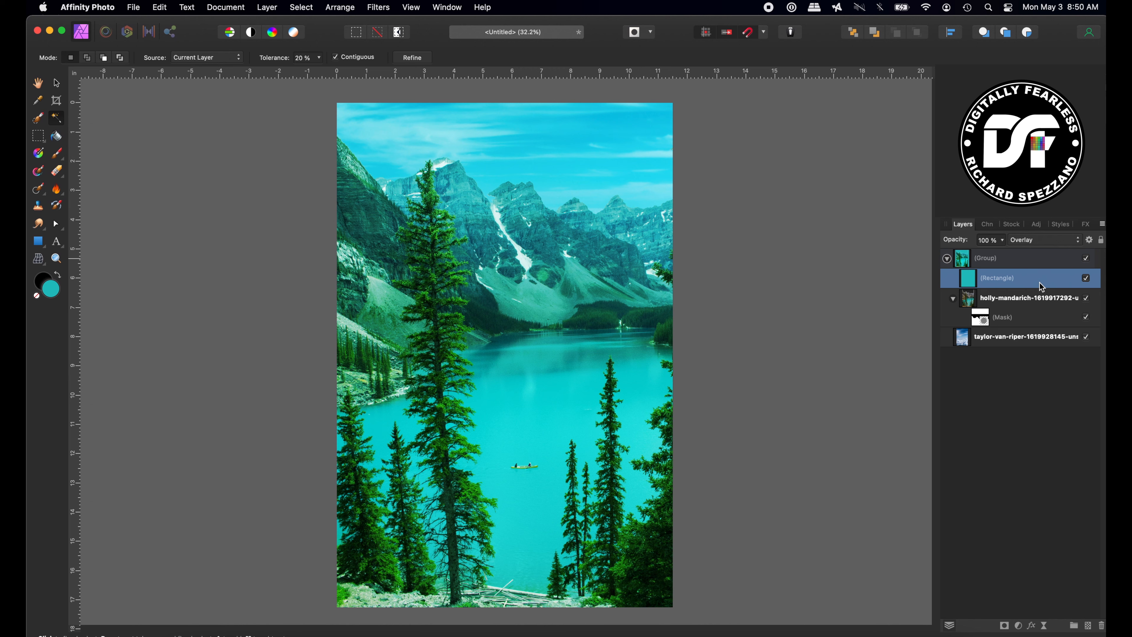
{"action": "left_click", "coordinate": [947, 260]}
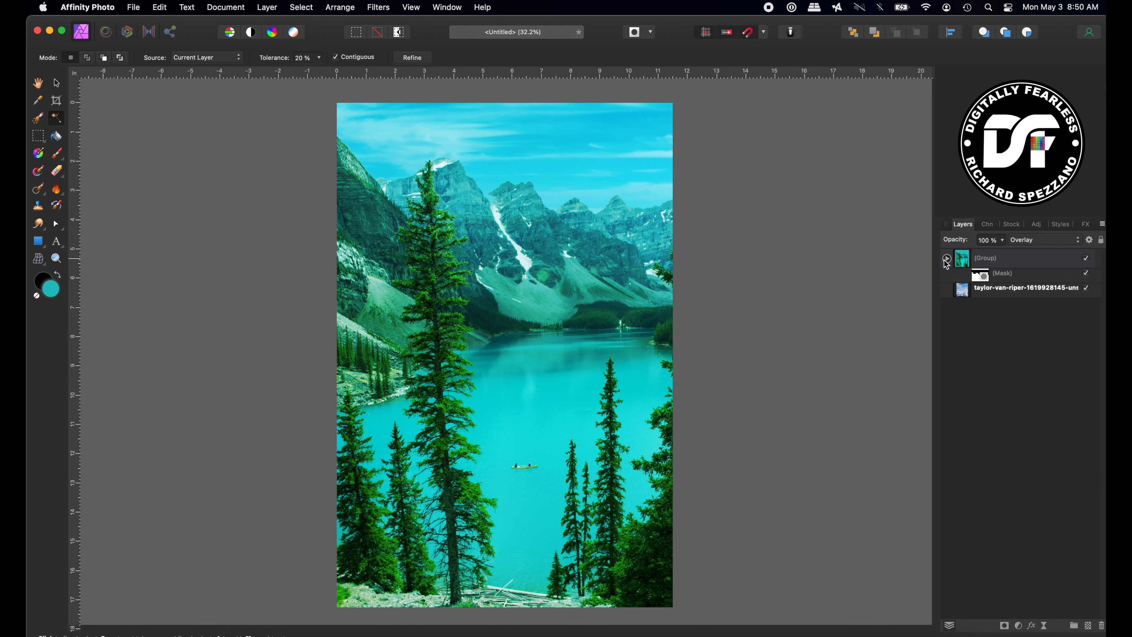
{"action": "left_click", "coordinate": [964, 258]}
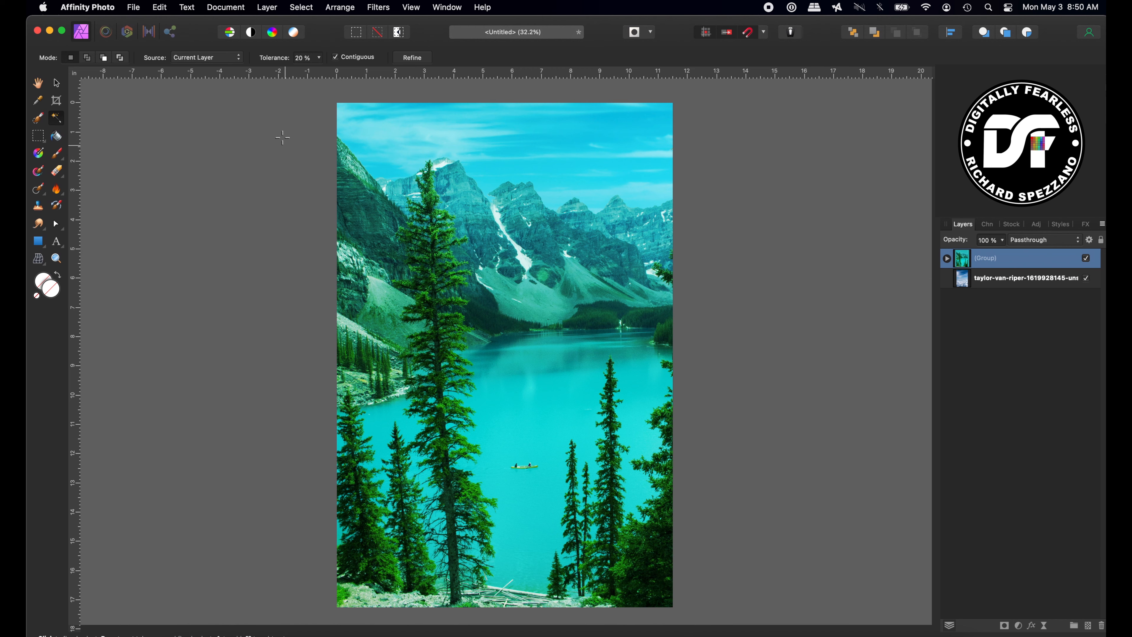
{"action": "left_click", "coordinate": [1052, 245]}
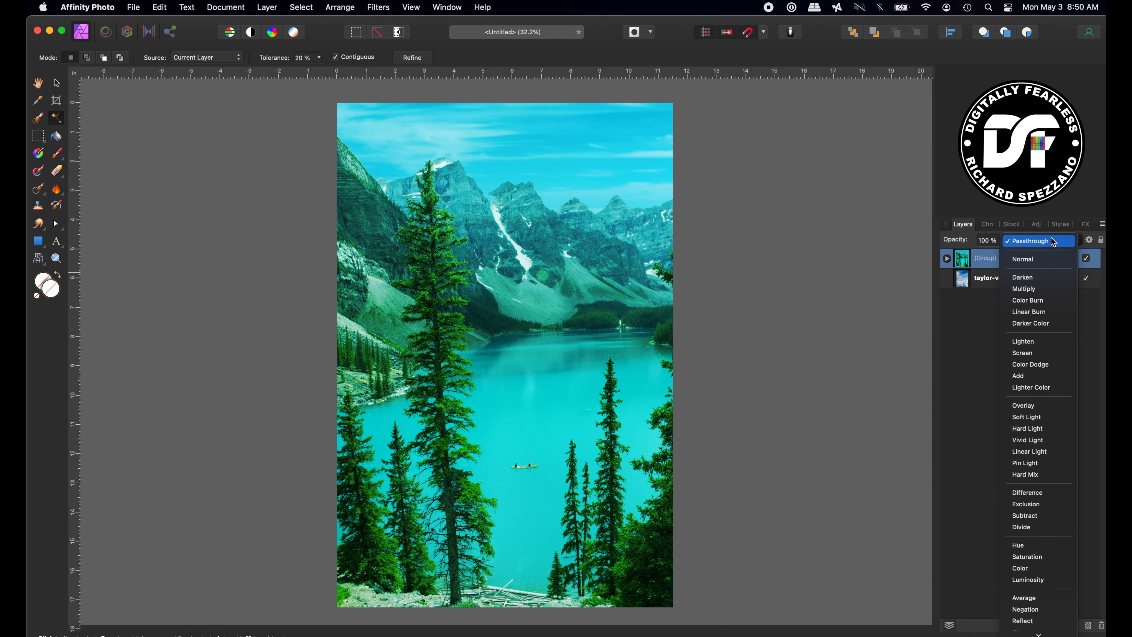
{"action": "left_click", "coordinate": [1033, 260]}
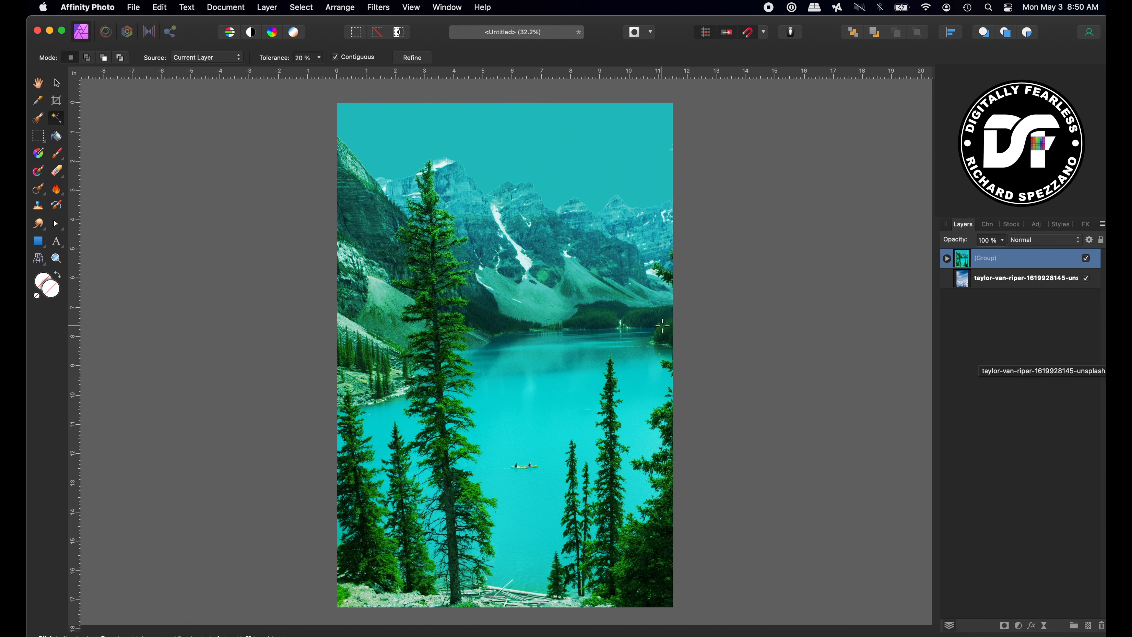
- Try orange-red and blue fills on the rectangle inside the group, and settle on green with H 134, S 70, L 44
{"action": "left_click", "coordinate": [947, 259]}
{"action": "left_click", "coordinate": [968, 283]}
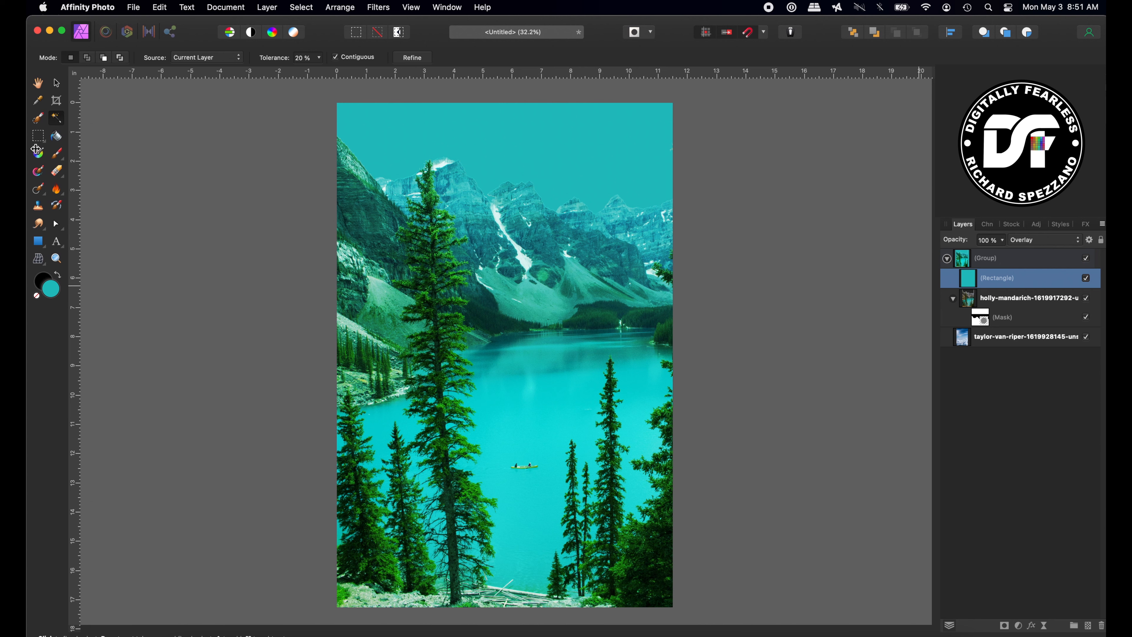
{"action": "left_click", "coordinate": [56, 82]}
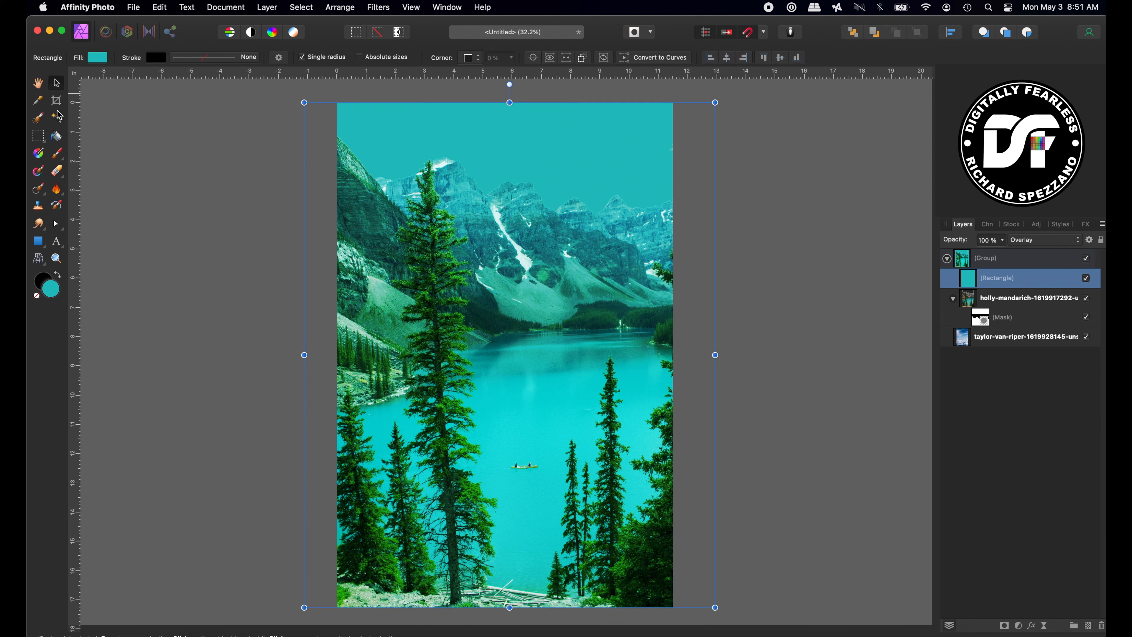
{"action": "left_click", "coordinate": [124, 121]}
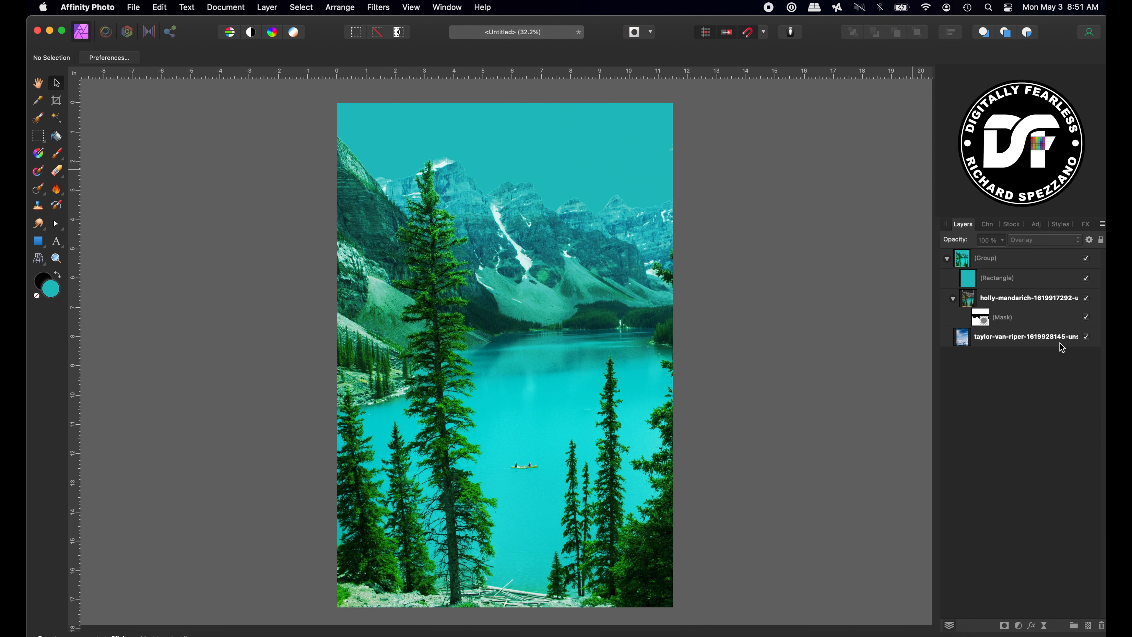
{"action": "left_click", "coordinate": [970, 281]}
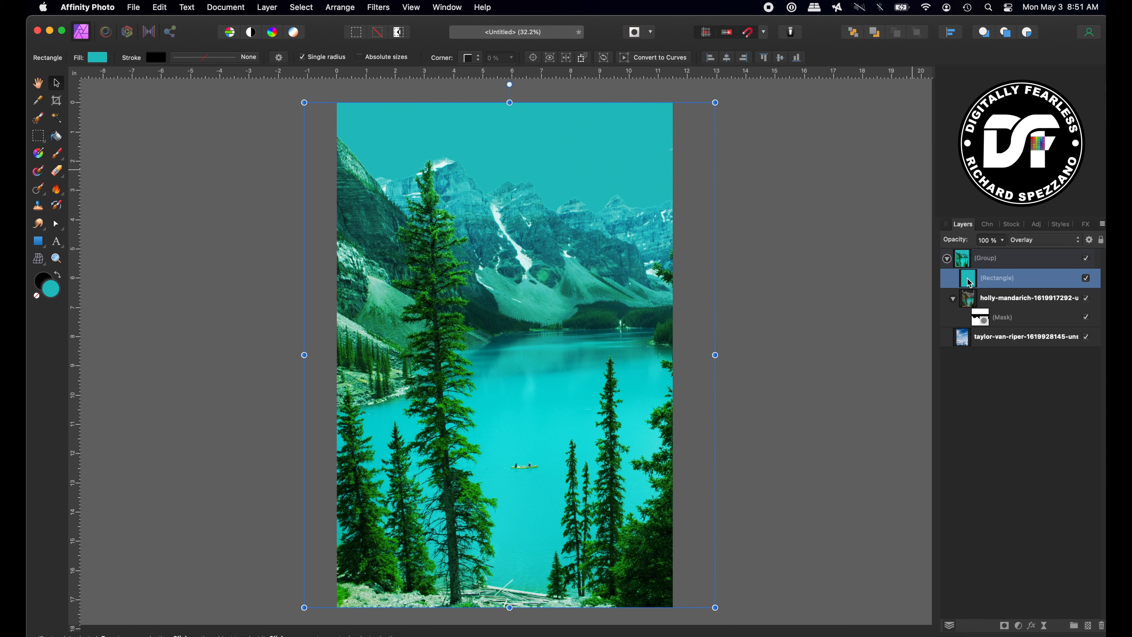
{"action": "left_click", "coordinate": [102, 59]}
{"action": "left_click", "coordinate": [218, 164]}
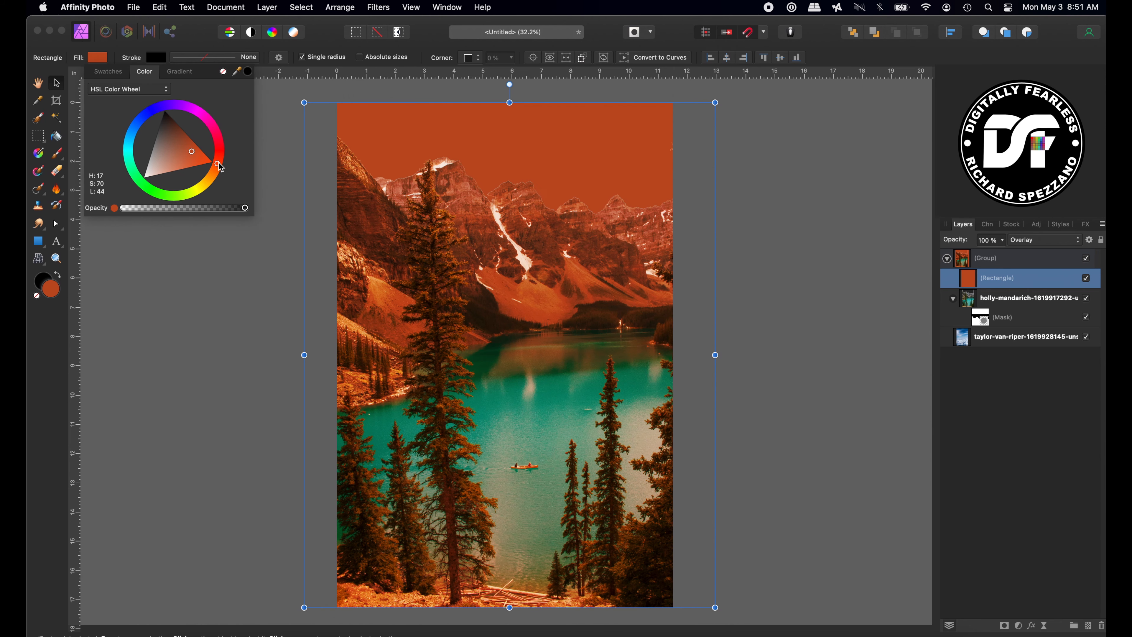
{"action": "left_click", "coordinate": [138, 137]}
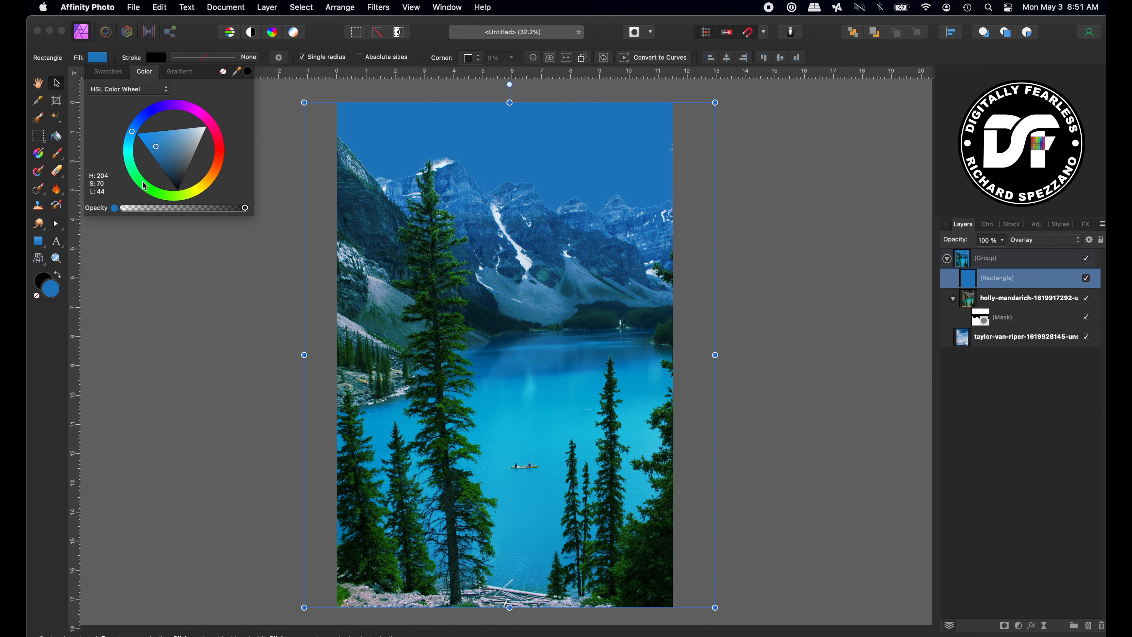
{"action": "left_click", "coordinate": [143, 183]}
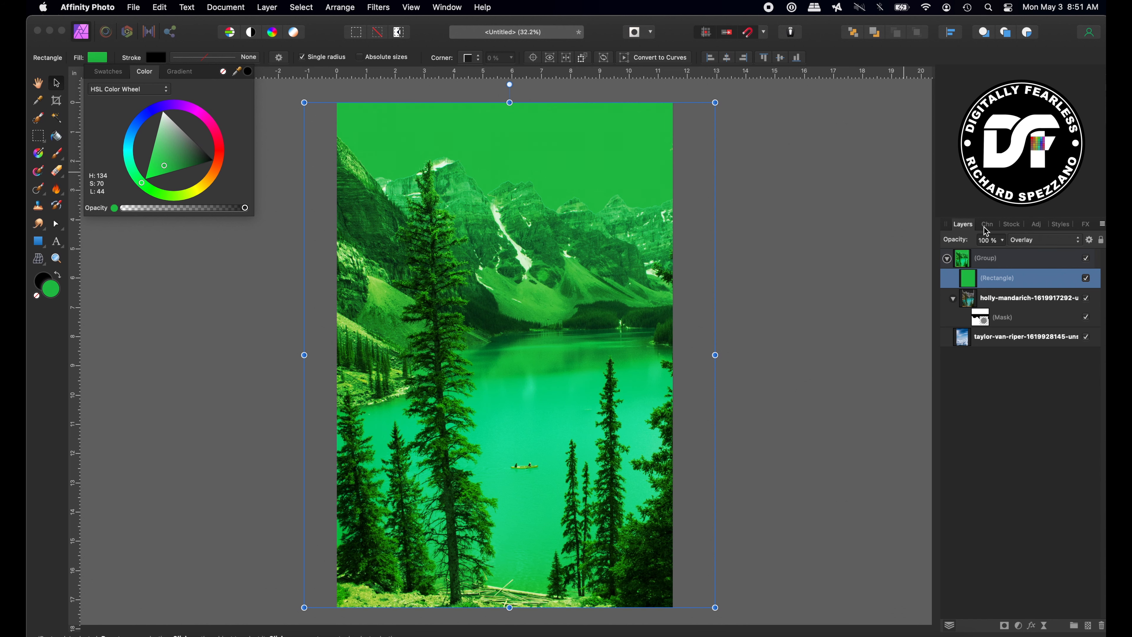
- Change the green rectangle's blend mode to Divide at full opacity
{"action": "left_click", "coordinate": [965, 243]}
{"action": "left_click_drag", "start_coordinate": [965, 241], "coordinate": [1000, 243]}
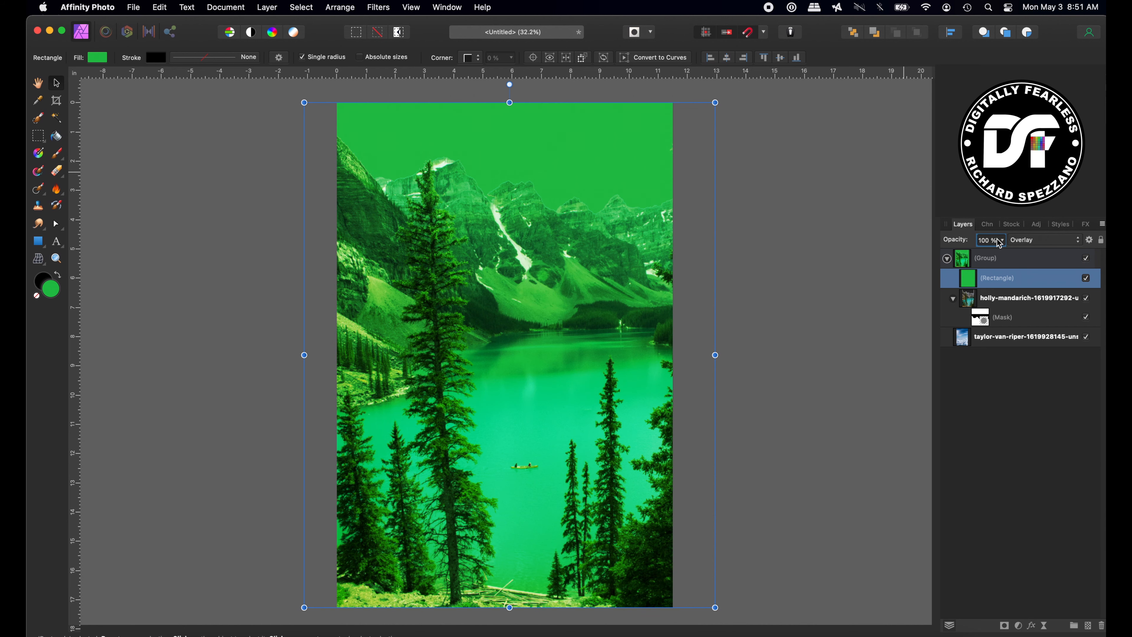
{"action": "left_click", "coordinate": [1032, 244]}
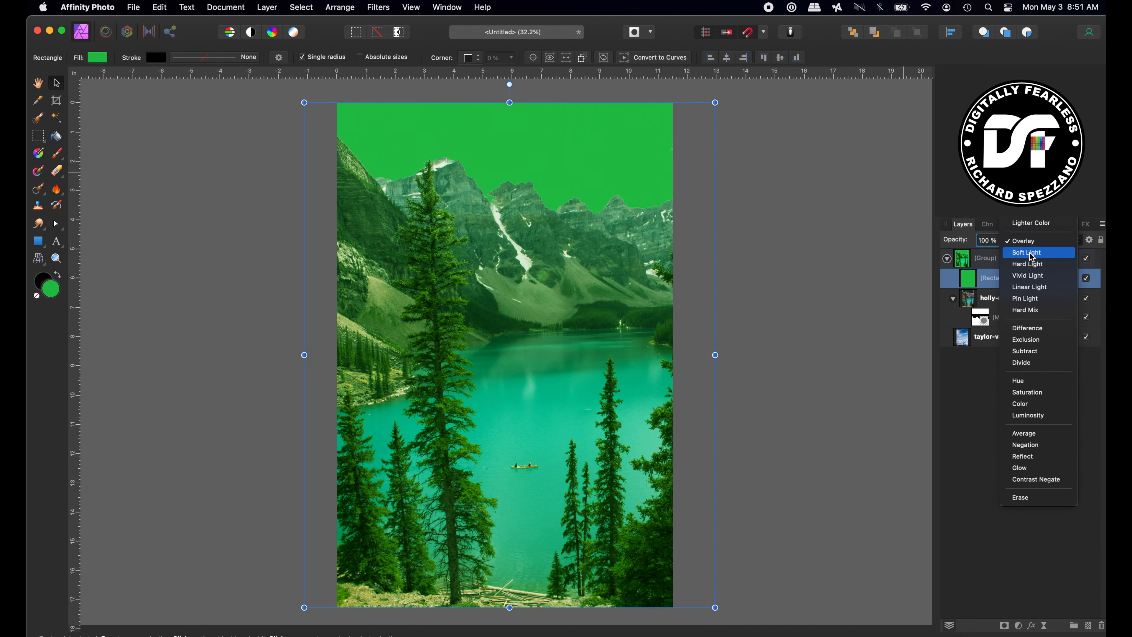
{"action": "left_click", "coordinate": [1031, 363]}
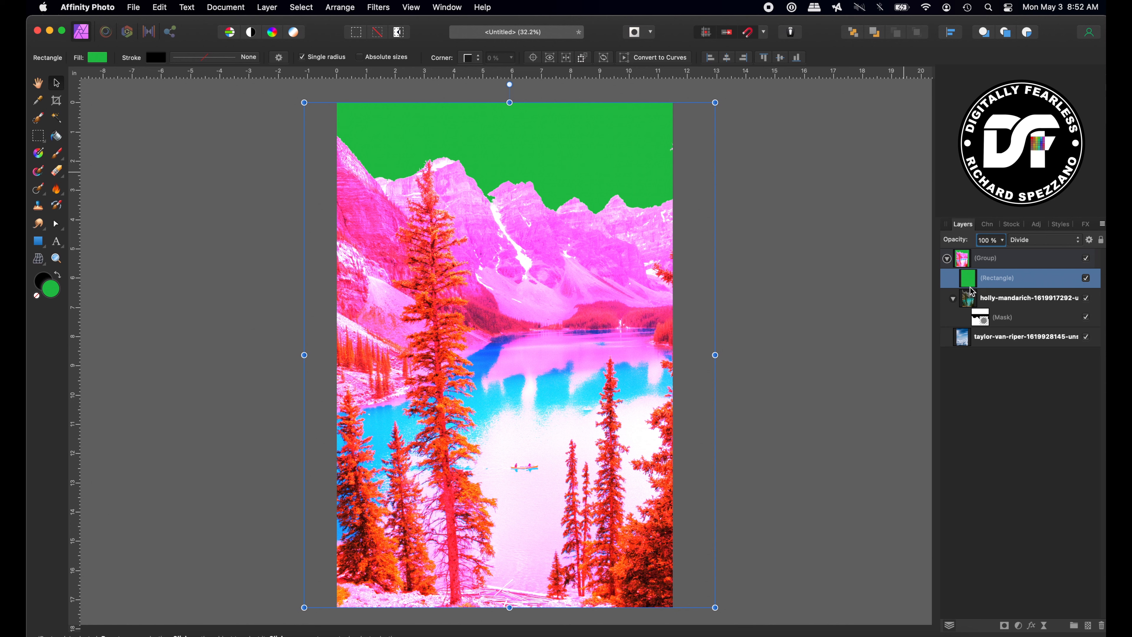
- Set the group's blend mode to Passthrough, and leave the group deselected with its layers expanded
{"action": "left_click", "coordinate": [963, 262]}
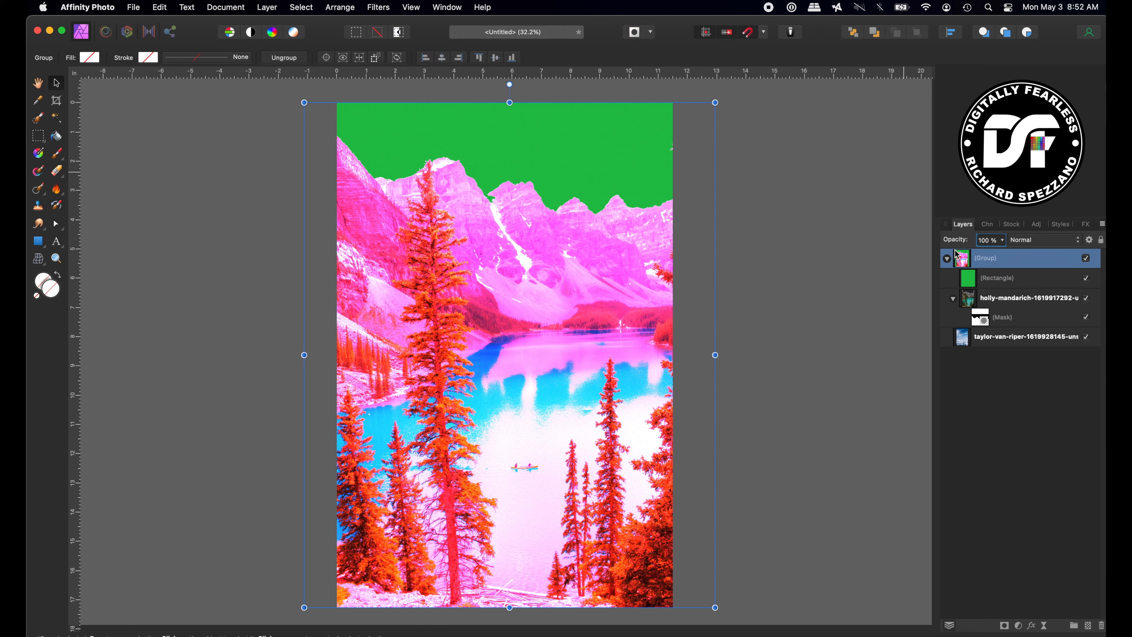
{"action": "left_click", "coordinate": [947, 259]}
{"action": "left_click", "coordinate": [1024, 243]}
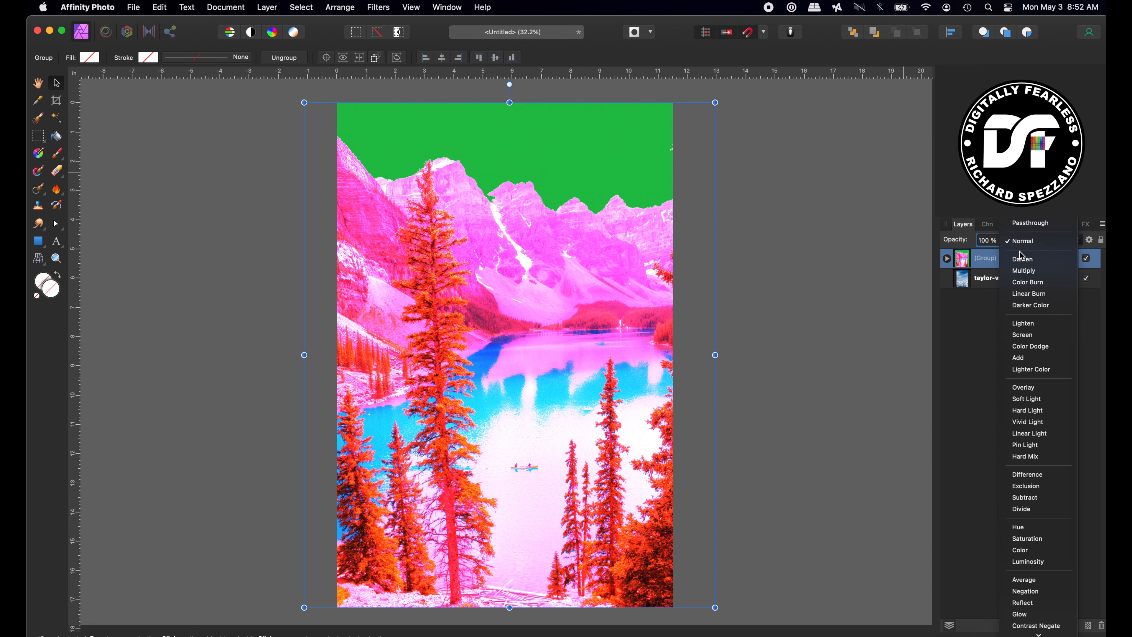
{"action": "left_click", "coordinate": [1029, 224]}
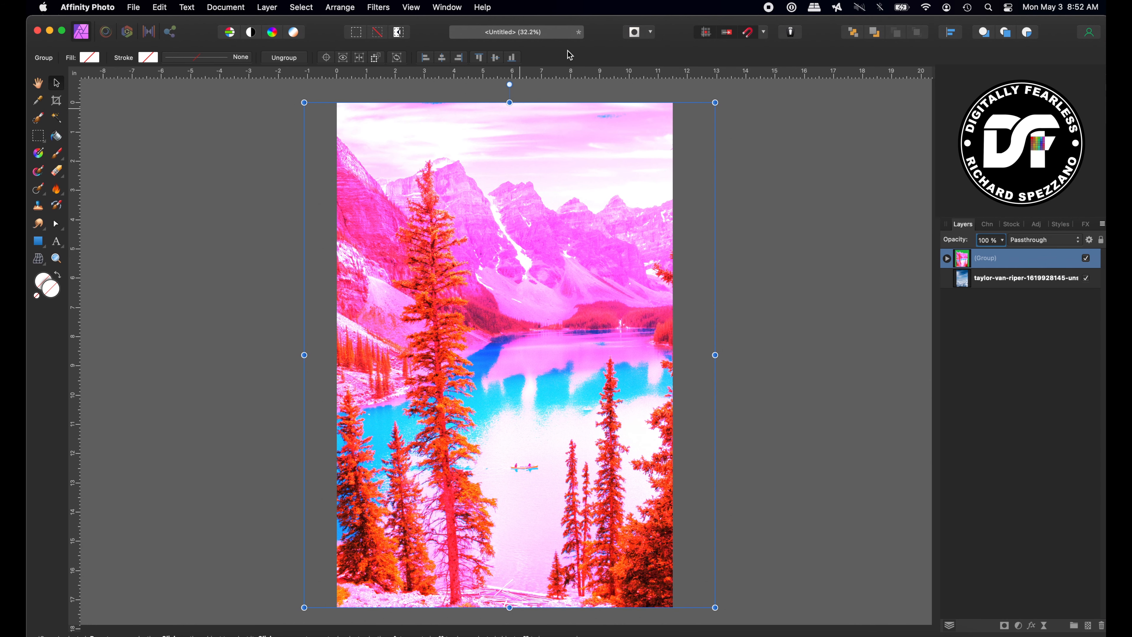
{"action": "right_click", "coordinate": [866, 285]}
{"action": "left_click", "coordinate": [1030, 285]}
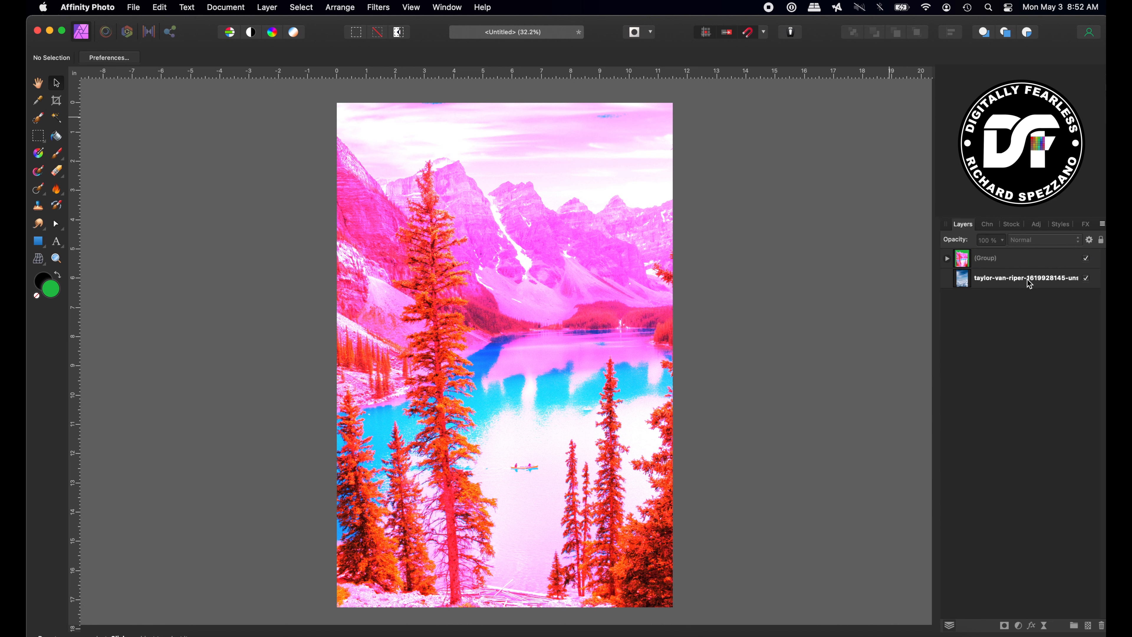
{"action": "left_click", "coordinate": [947, 258]}
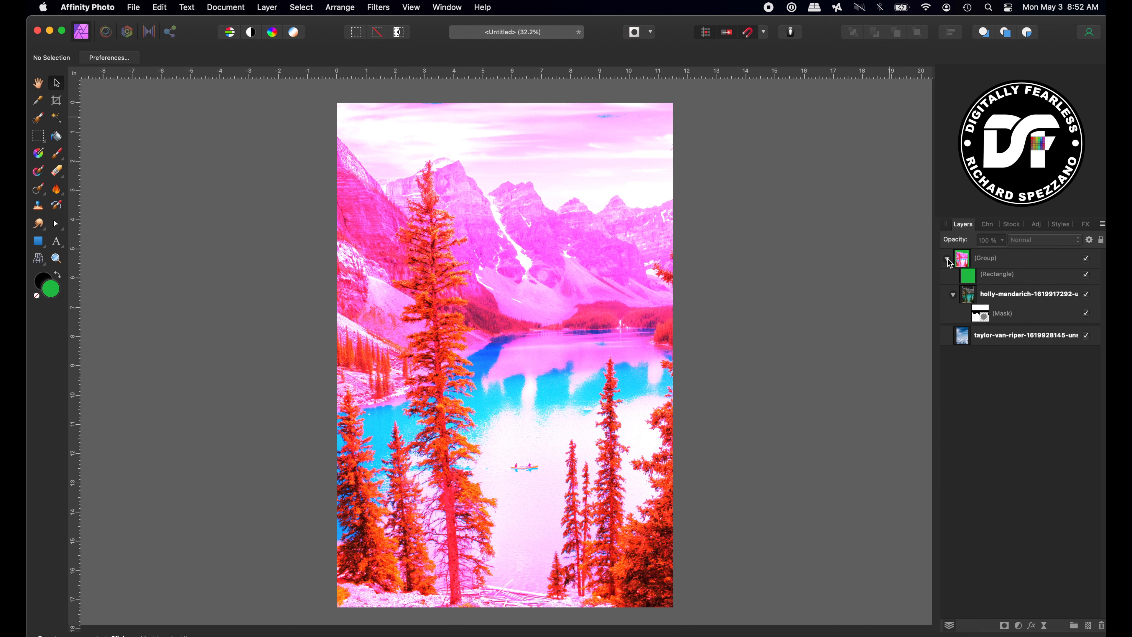